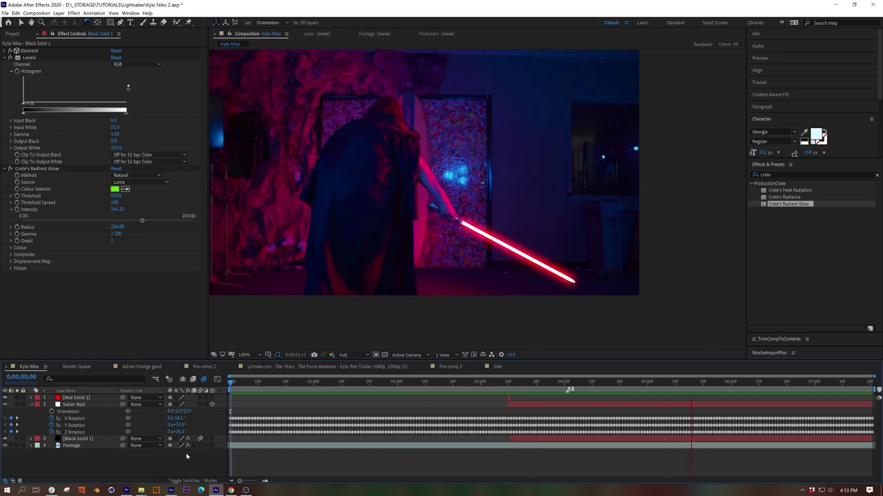
Delete Crate's Radiant Glow from the blade and view the composition at 100% in a taller viewer.
click(17, 57)
click(35, 65)
key(Delete)
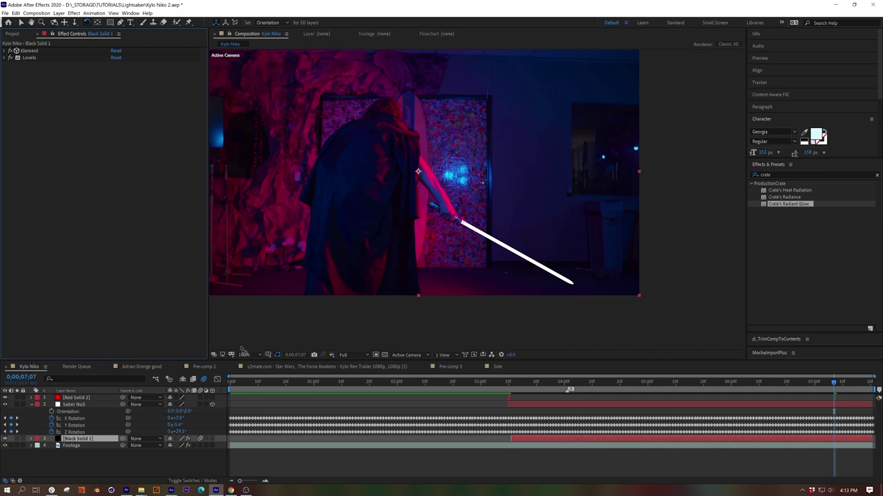
click(244, 354)
click(256, 220)
drag(404, 363, 404, 379)
Apply Shift Channels to the blade solid with alpha taken from Luminance.
double_click(799, 173)
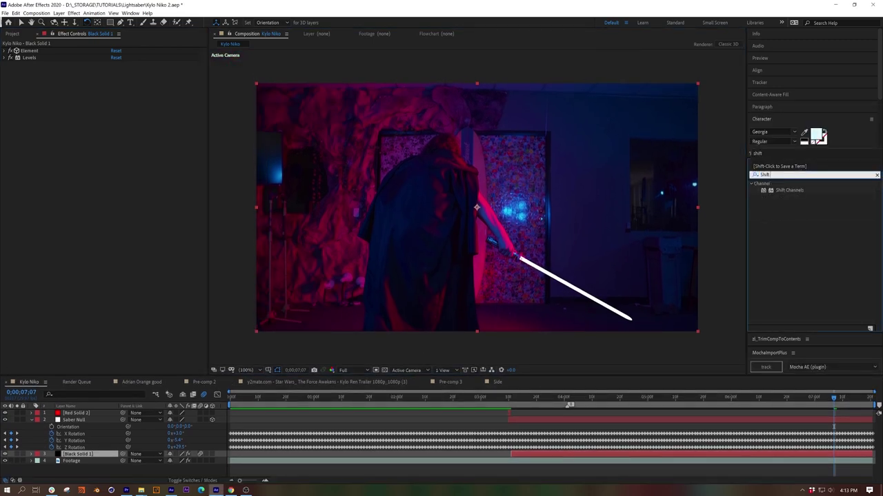
drag(782, 190, 69, 103)
click(136, 71)
click(131, 104)
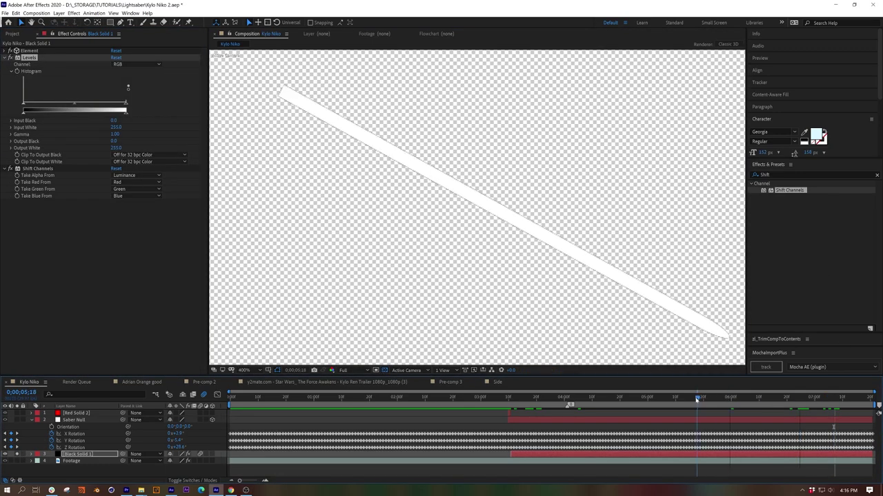
drag(698, 399, 536, 401)
key(period)
key(period)
Add Tint and Roughen Edges to the blade solid, lowering the Roughen Edges Scale to 32.
double_click(764, 174)
text(tint)
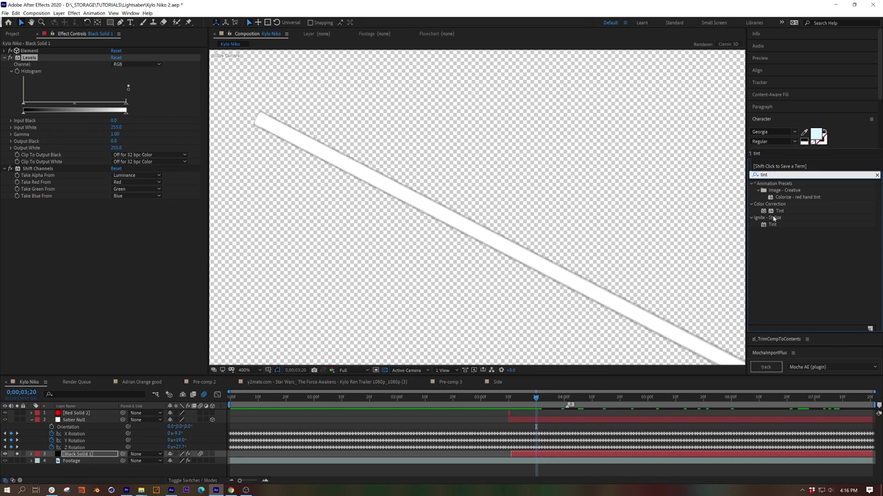
drag(780, 211, 115, 218)
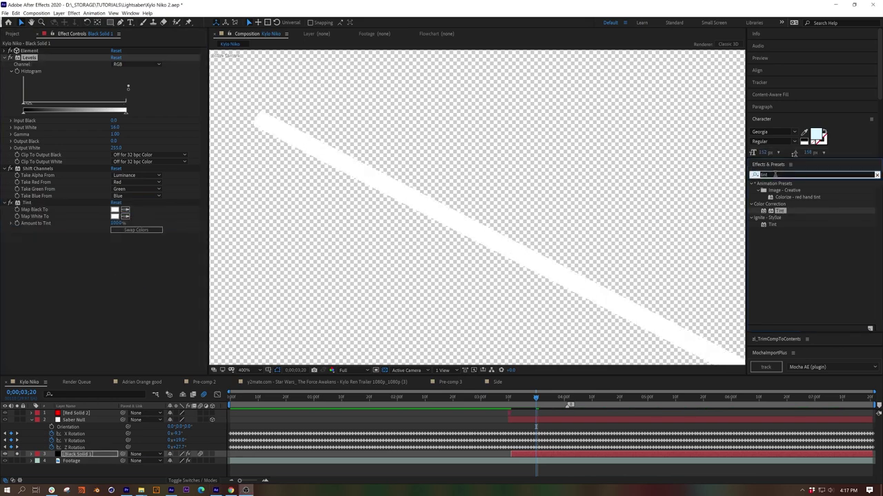
text(rough)
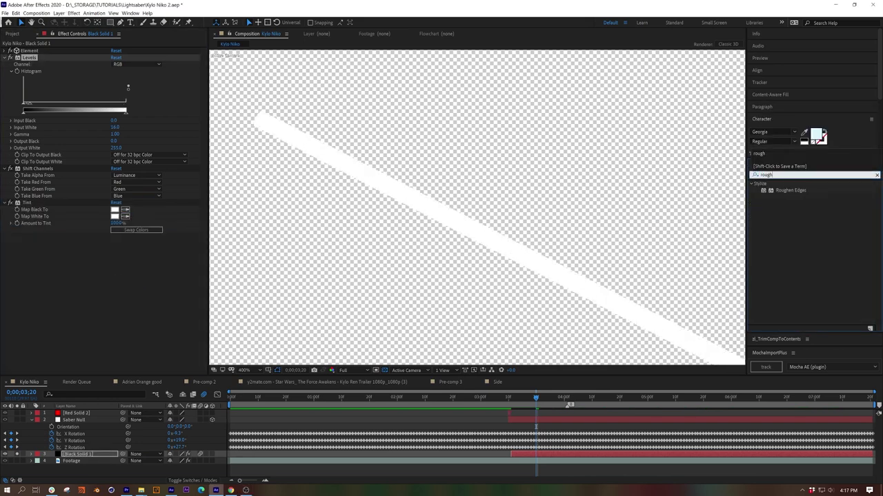
double_click(800, 193)
scroll(309, 264, down, 4)
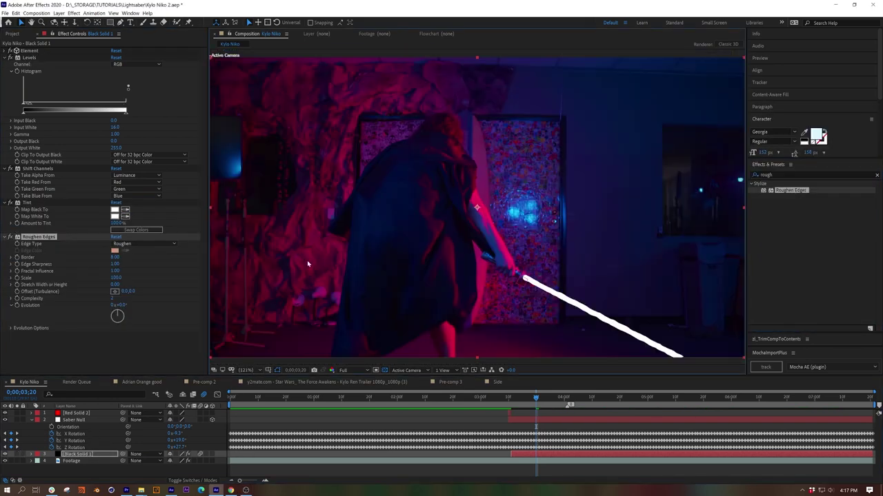
drag(116, 278, 84, 278)
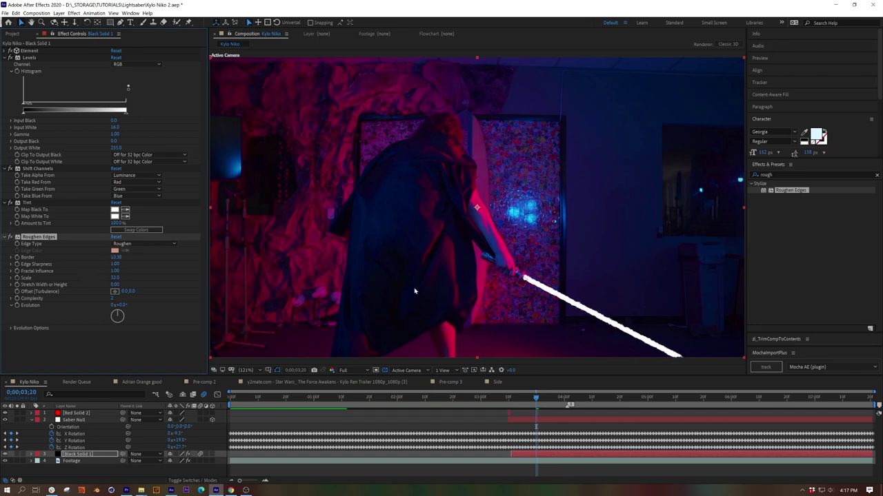
scroll(414, 291, up, 3)
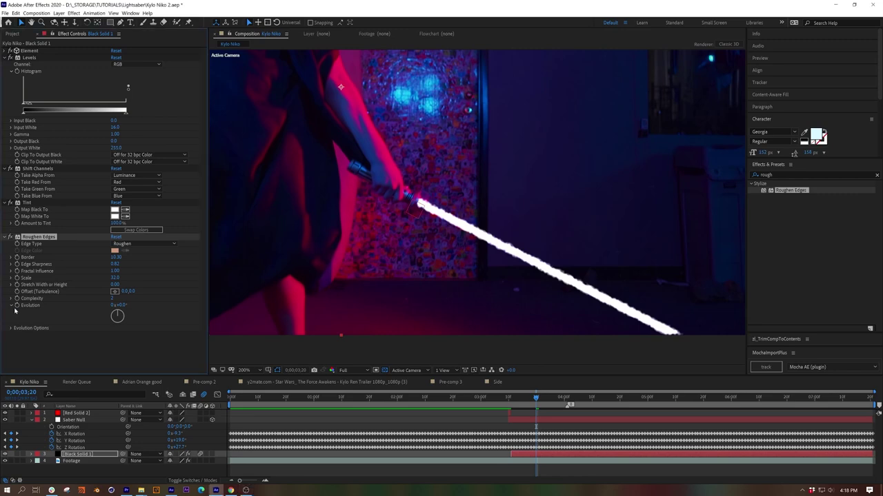
Animate the roughened edges with a wiggle(30,700) expression on Roughen Edges.
key(alt+shift+equal)
text(wiggle)
click(272, 438)
key(space)
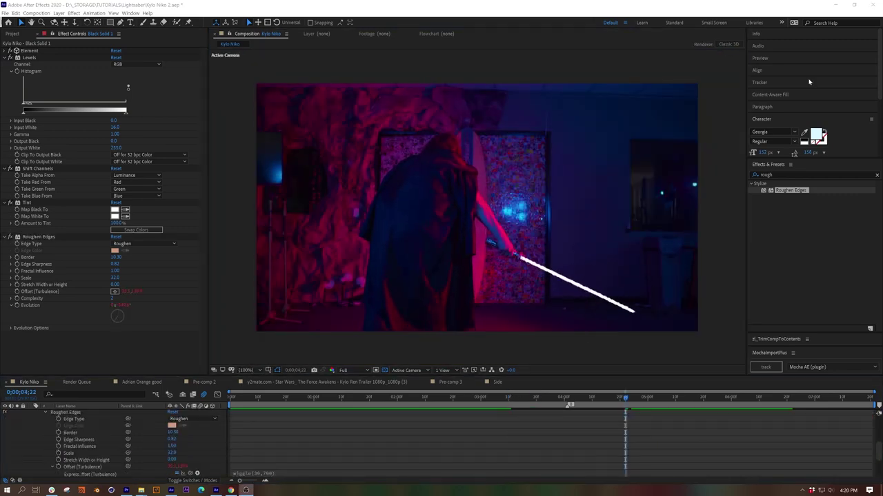
click(777, 175)
Apply Radial Blur to the blade with its Center linked to Saber Null via toComp.
text(radial b)
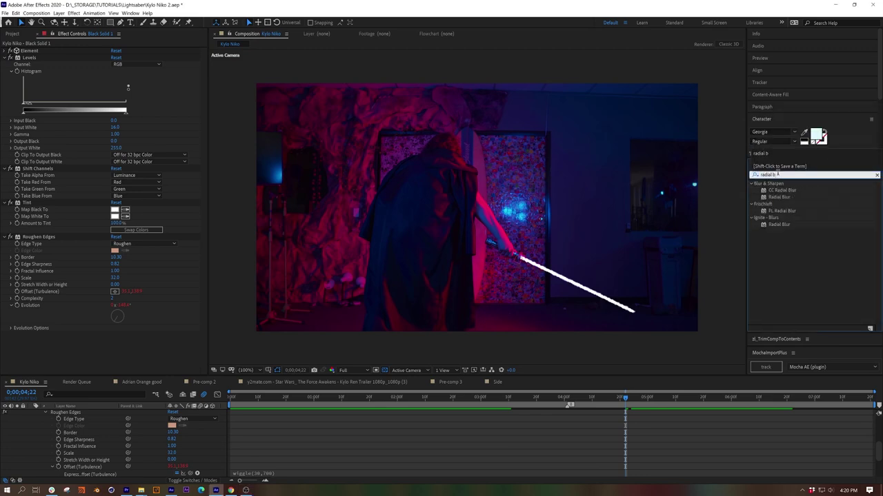
drag(167, 342, 167, 343)
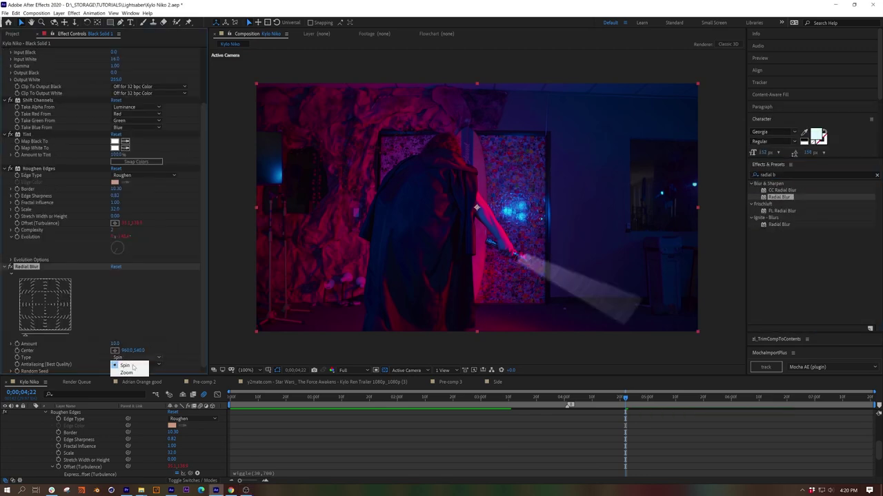
alt+click(16, 351)
drag(194, 377, 193, 187)
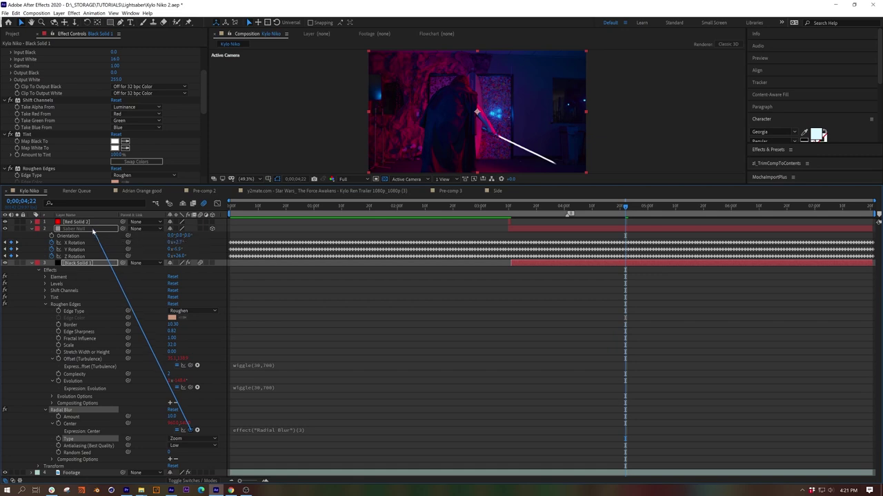
drag(93, 232, 93, 232)
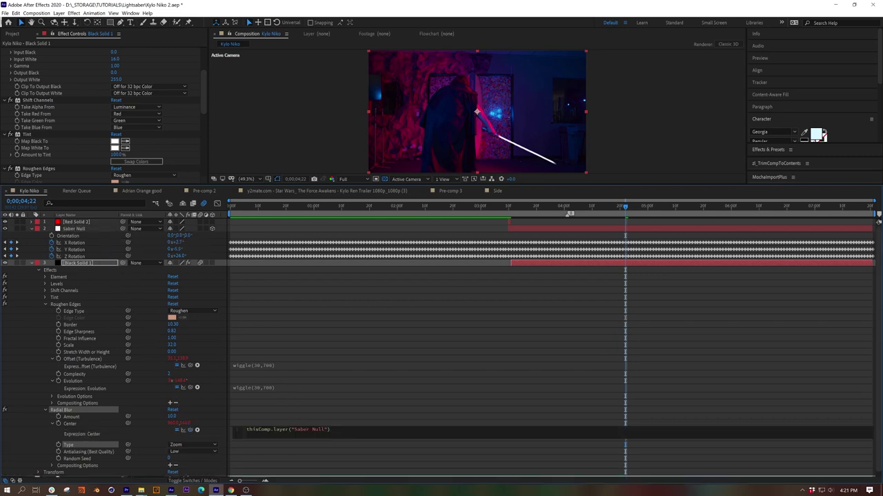
text(.toC)
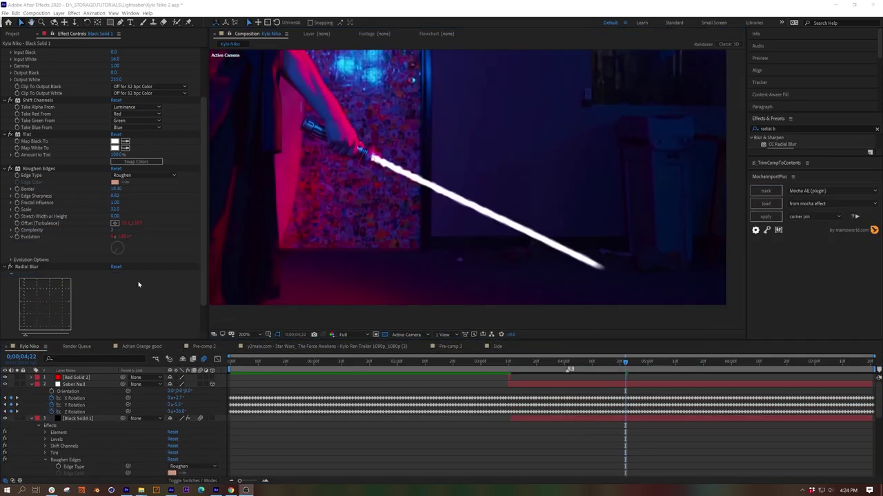
Flicker the Radial Blur Amount with a wiggle(20,7) expression and preview the blade.
click(138, 284)
scroll(14, 62, up, 5)
click(10, 57)
click(11, 71)
click(11, 78)
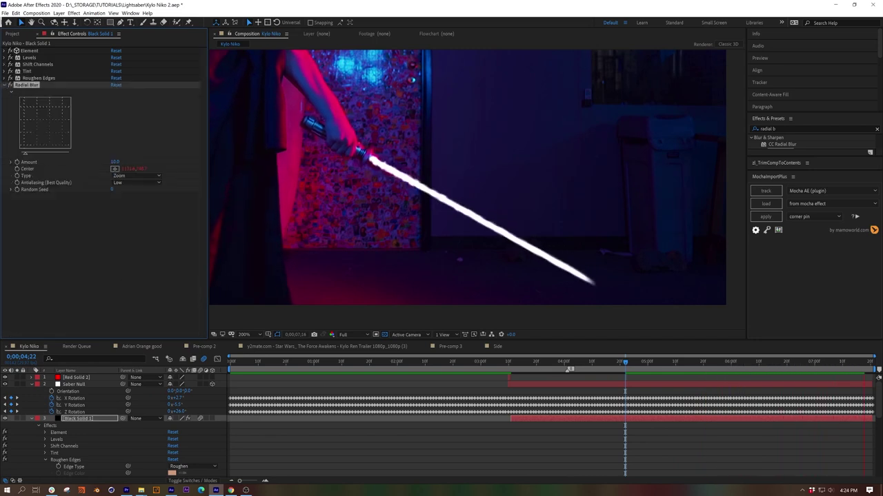
alt+click(16, 162)
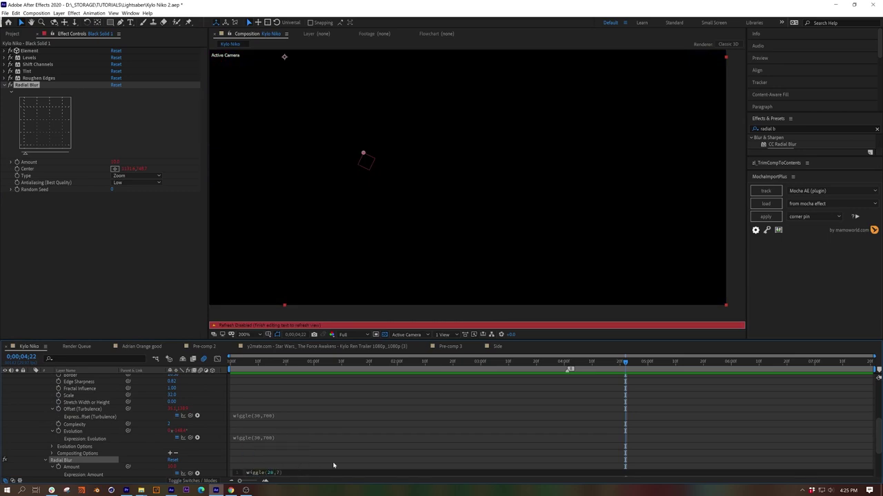
click(334, 466)
key(space)
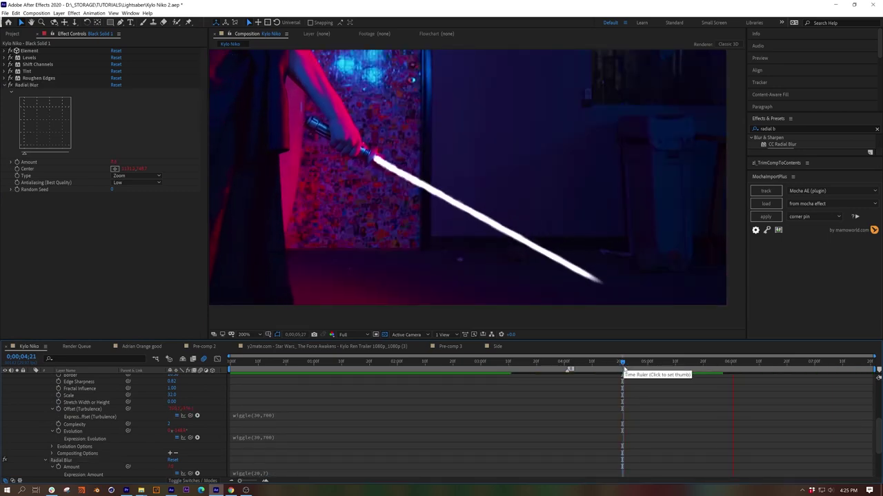
scroll(531, 378, up, 5)
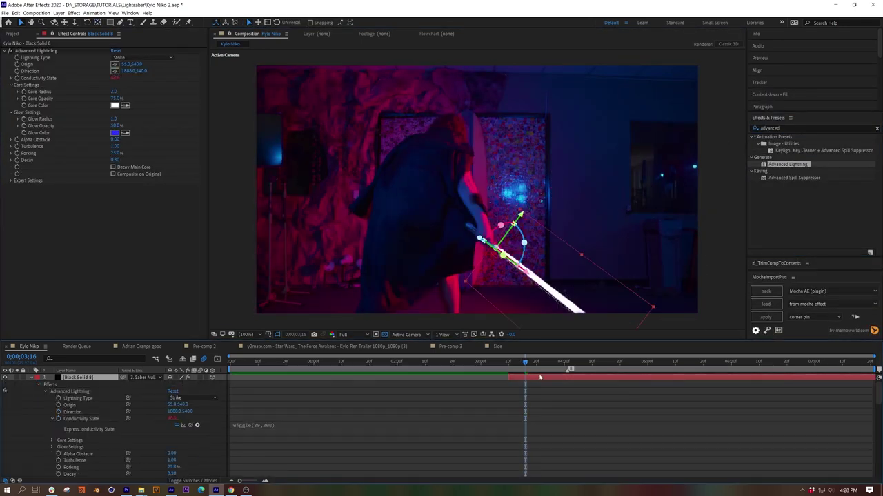
Preview the lightning crackle, then confirm the colour for the new spot light.
key(space)
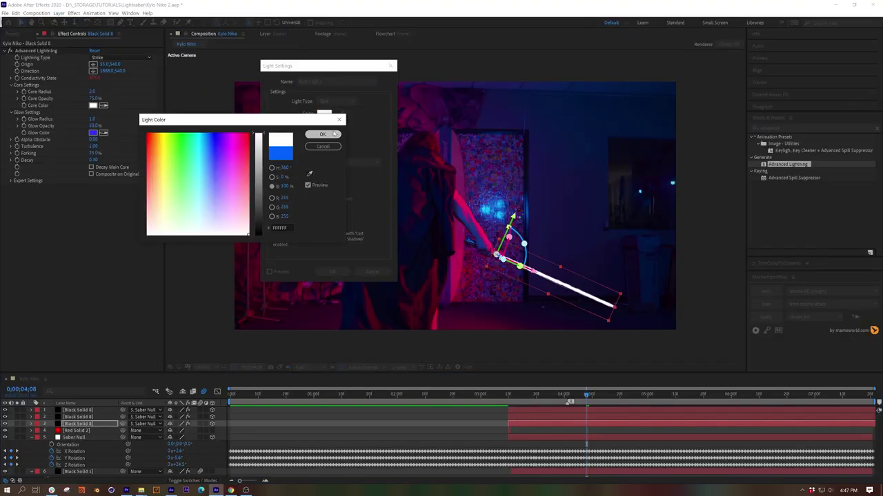
click(334, 134)
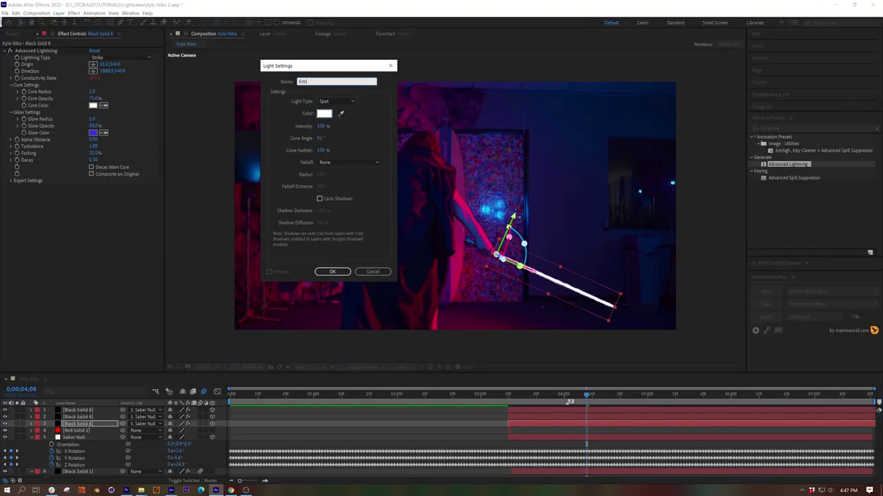
Create the Emitter light and cut Particular's spark rate to about 1000 particles per second.
click(331, 270)
click(58, 13)
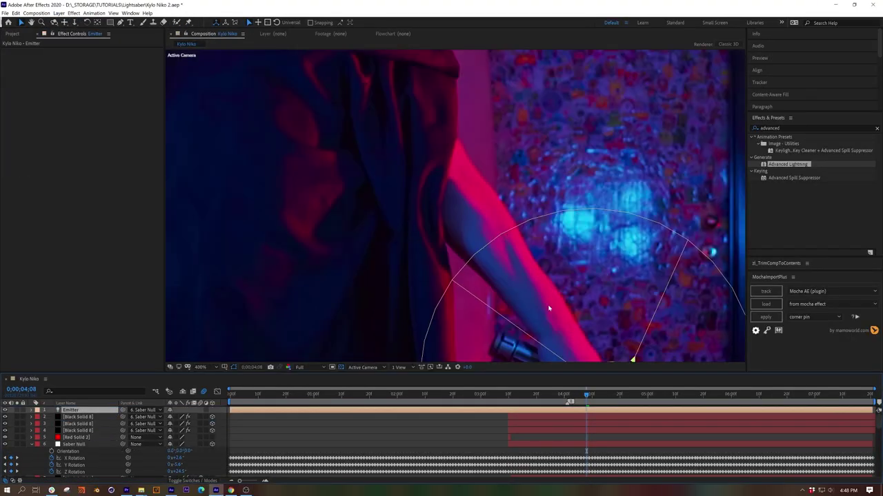
scroll(351, 286, up, 5)
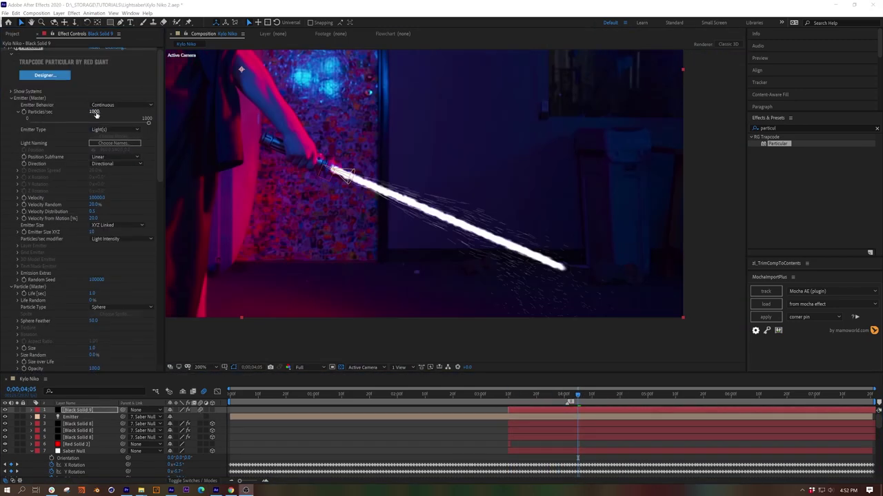
click(148, 120)
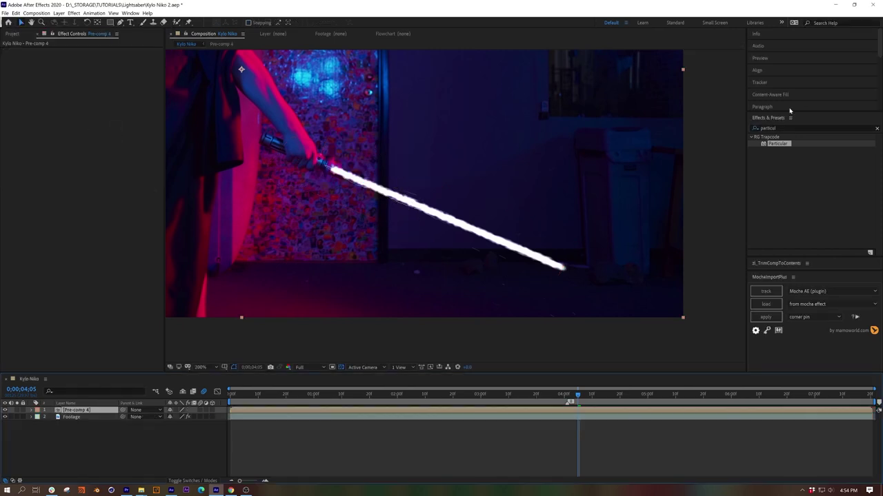
Apply Crate's Radiant Glow to Pre-comp 4 with Natural method, red tint and raised intensity.
click(793, 128)
text(crate)
drag(788, 157, 436, 230)
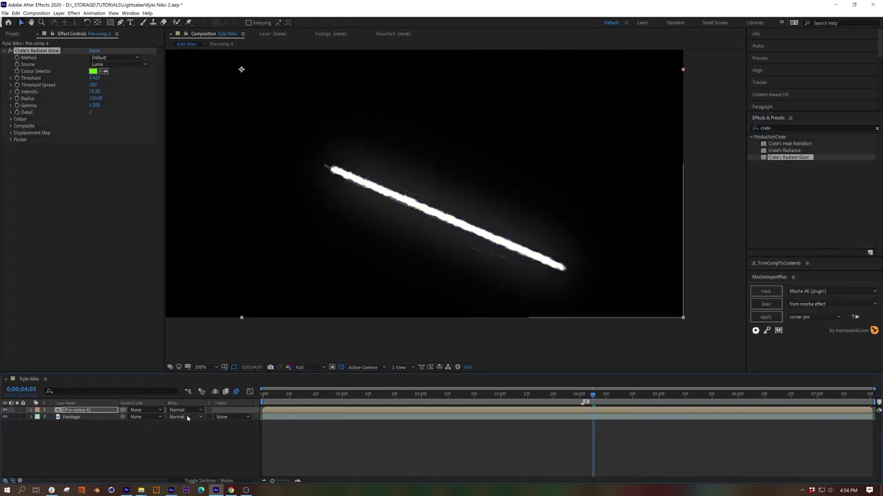
click(119, 57)
click(121, 69)
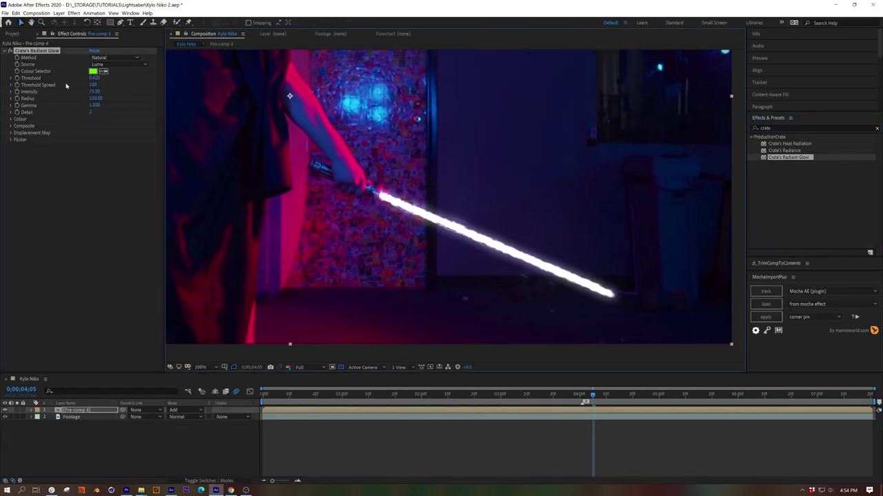
click(11, 78)
click(9, 129)
click(93, 144)
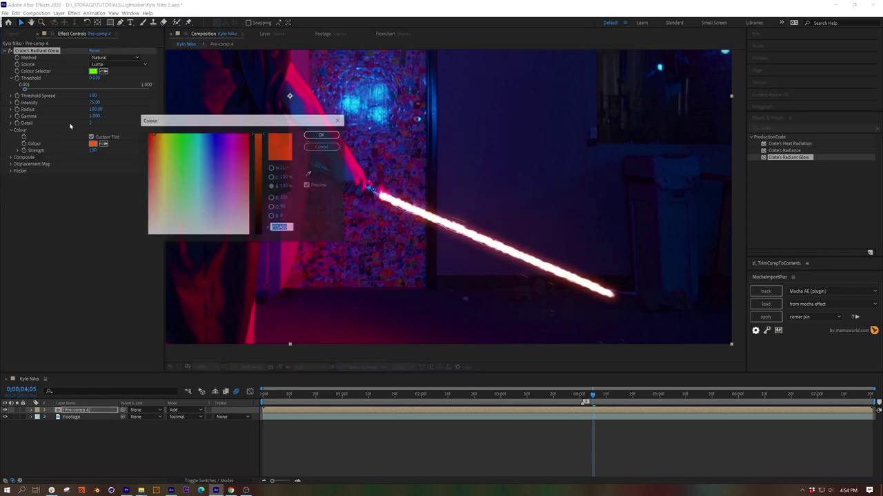
click(324, 136)
drag(95, 102, 127, 101)
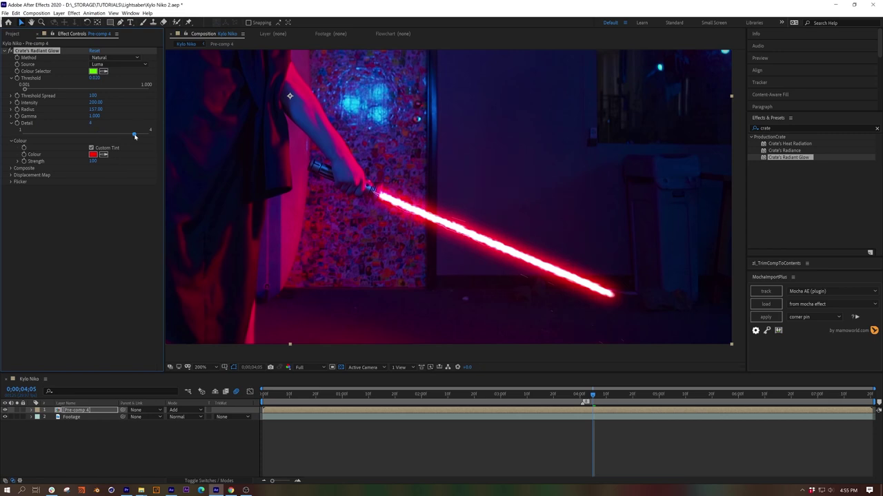
Flicker the glow Radius and Intensity with wiggle(20,10) expressions.
alt+click(17, 109)
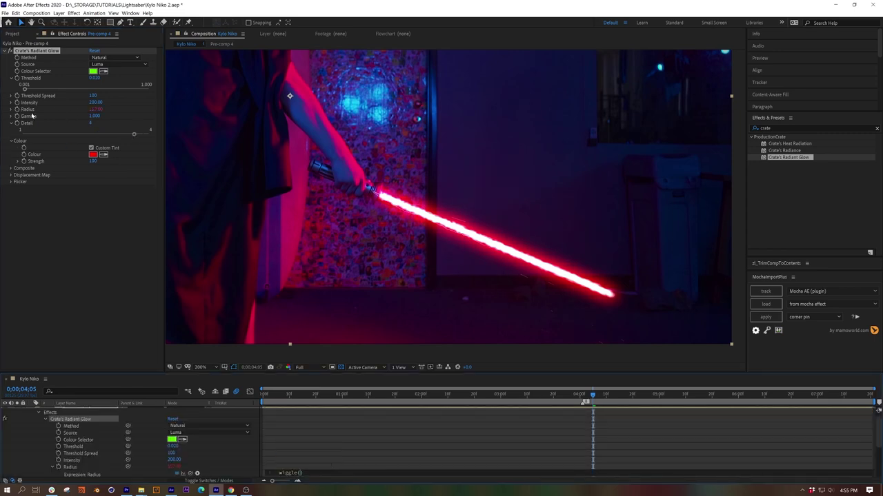
alt+click(17, 103)
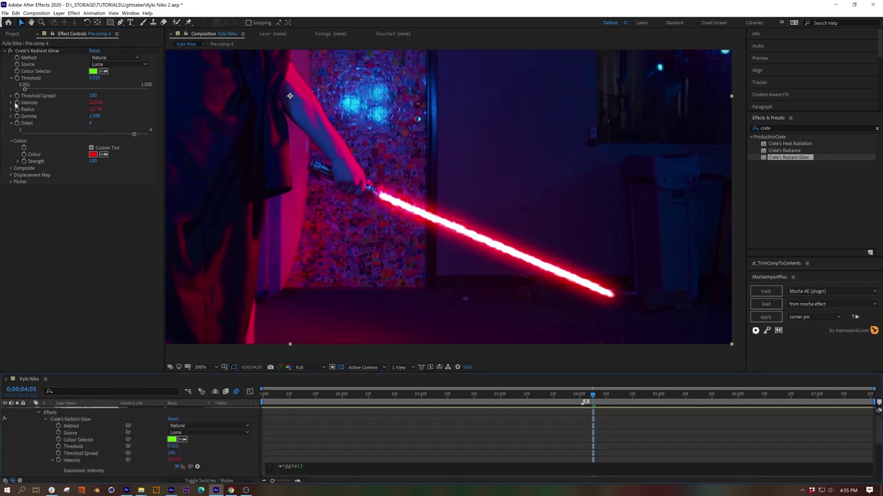
text(wiggle(20,10))
click(461, 432)
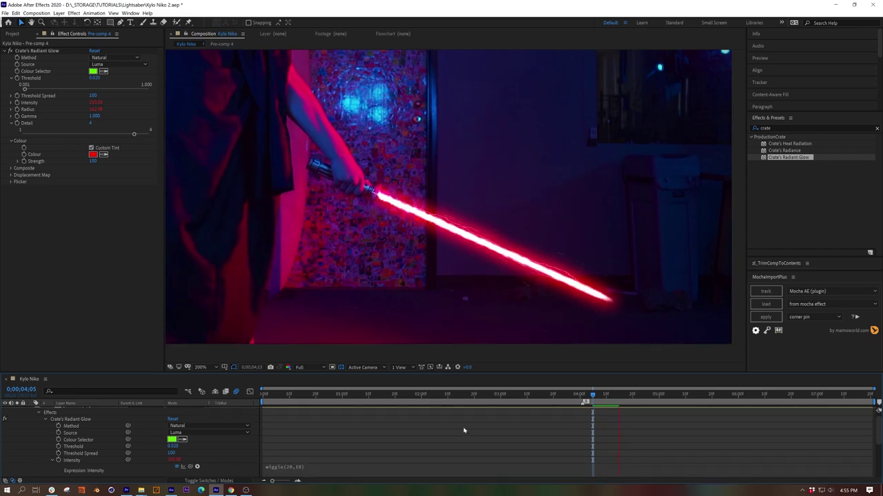